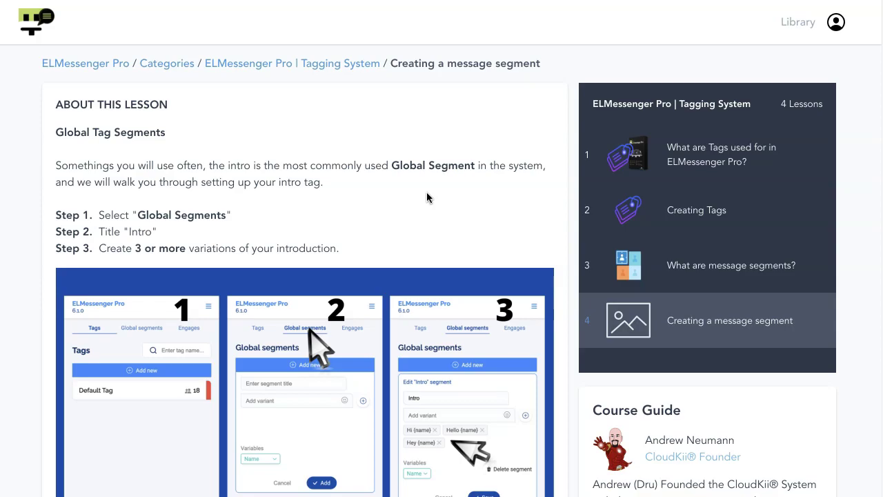
Scroll through the 'Creating a message segment' lesson and bring up the ELMessenger Pro Tags list.
{"action": "scroll", "coordinate": [405, 230], "scroll_direction": "down", "scroll_amount": 1}
{"action": "scroll", "coordinate": [405, 231], "scroll_direction": "down", "scroll_amount": 7}
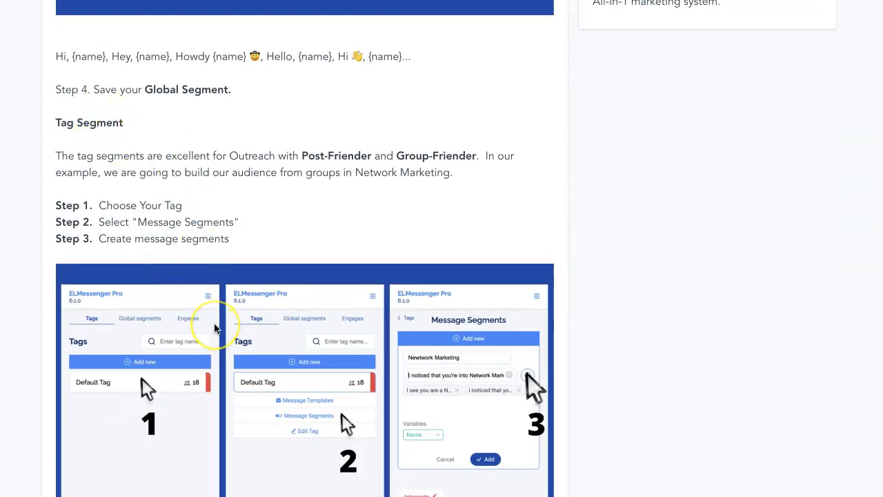
{"action": "scroll", "coordinate": [255, 307], "scroll_direction": "up", "scroll_amount": 3}
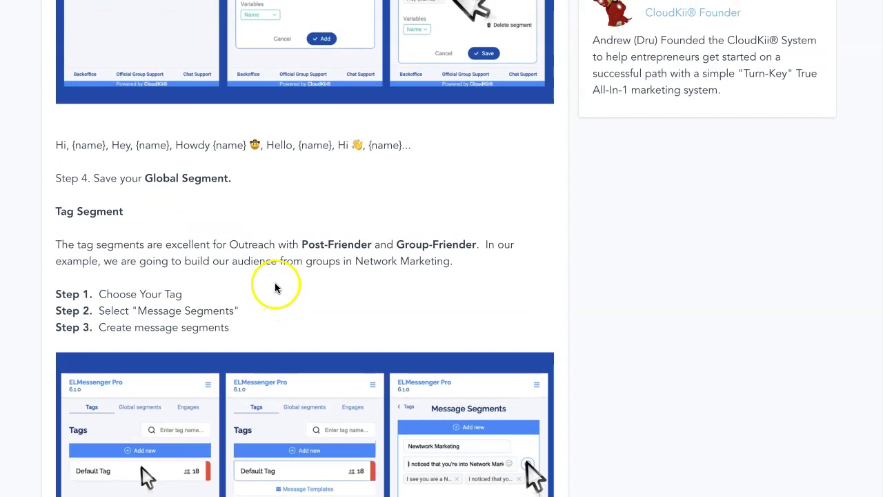
{"action": "scroll", "coordinate": [457, 251], "scroll_direction": "up", "scroll_amount": 5}
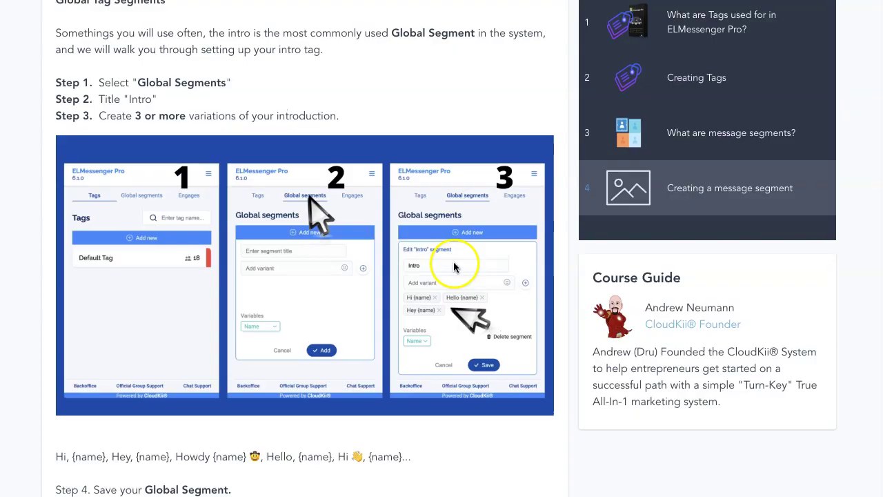
{"action": "scroll", "coordinate": [454, 267], "scroll_direction": "down", "scroll_amount": 9}
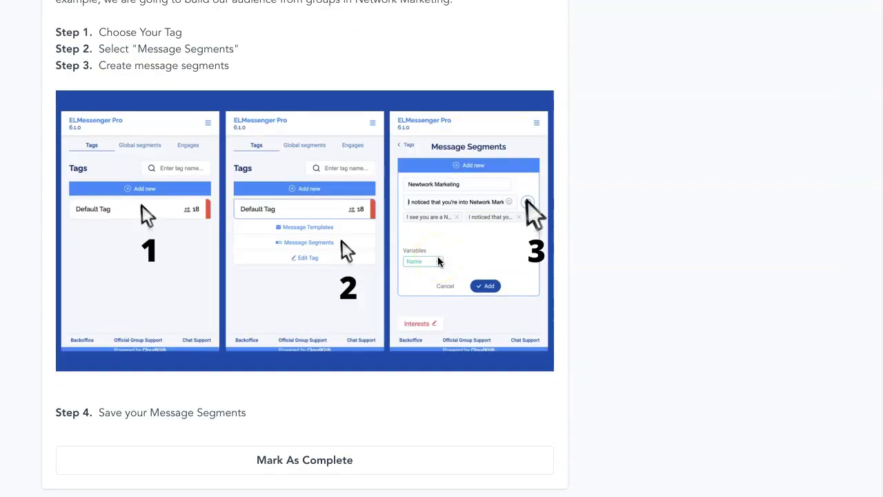
{"action": "scroll", "coordinate": [440, 260], "scroll_direction": "up", "scroll_amount": 3}
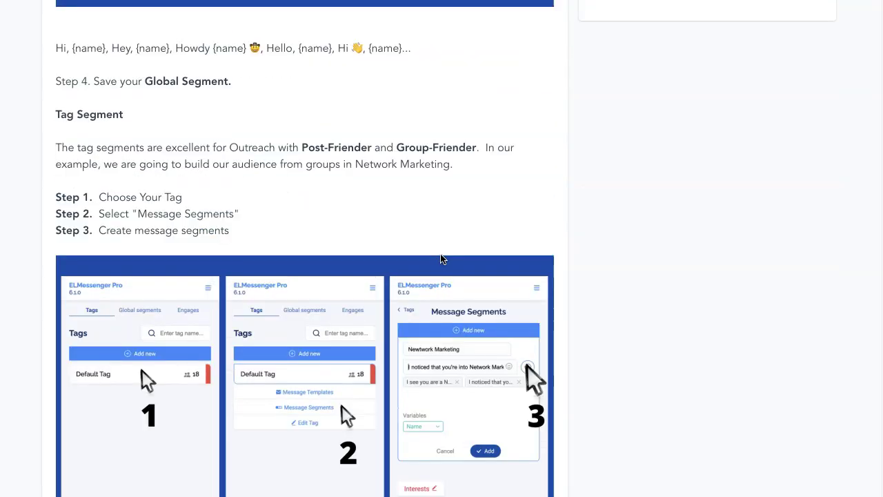
{"action": "left_click", "coordinate": [435, 248]}
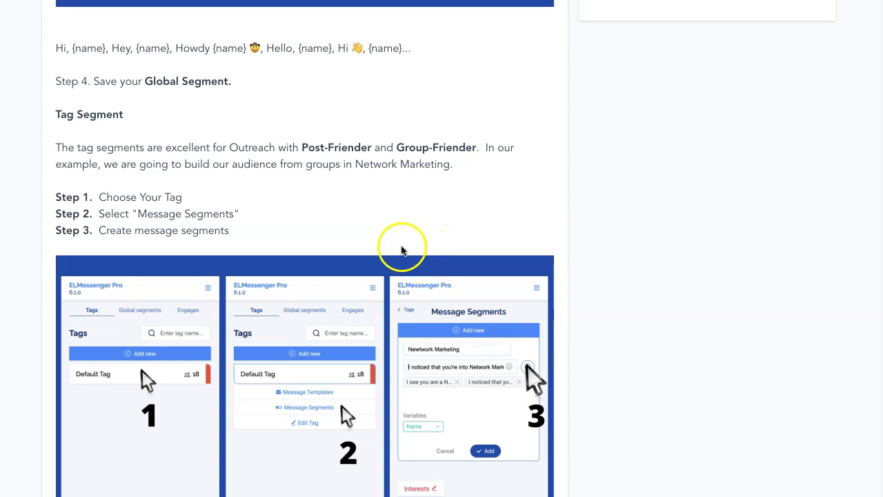
{"action": "scroll", "coordinate": [400, 251], "scroll_direction": "up", "scroll_amount": 3}
{"action": "scroll", "coordinate": [333, 284], "scroll_direction": "up", "scroll_amount": 5}
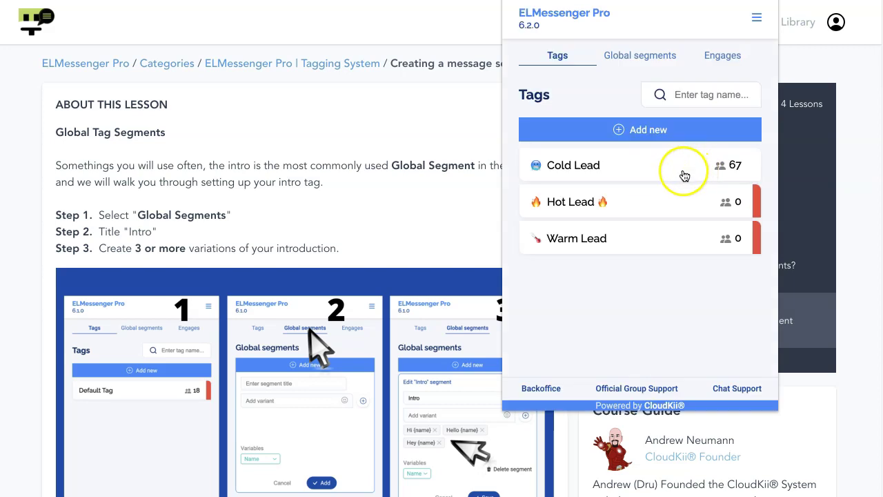
Start a new global segment titled 'Intro Demo'.
{"action": "left_click", "coordinate": [643, 57]}
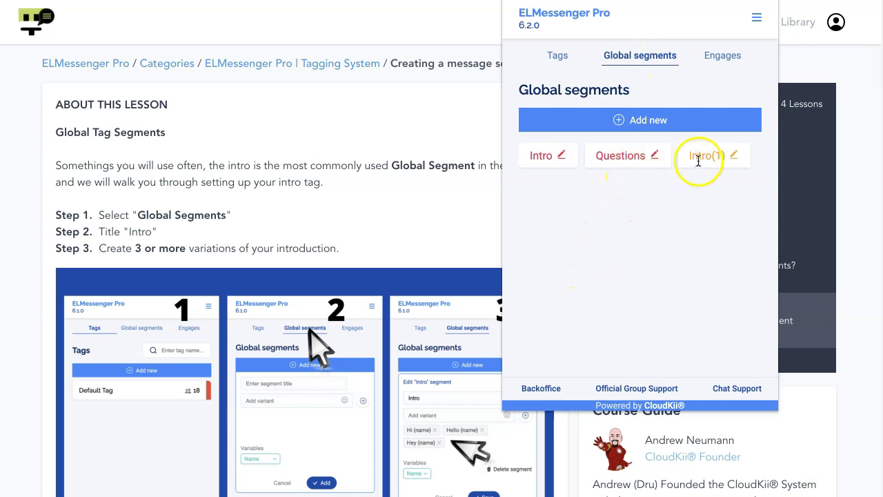
{"action": "left_click", "coordinate": [638, 129]}
{"action": "left_click", "coordinate": [578, 158]}
{"action": "key", "text": "Down"}
{"action": "type", "text": "I"}
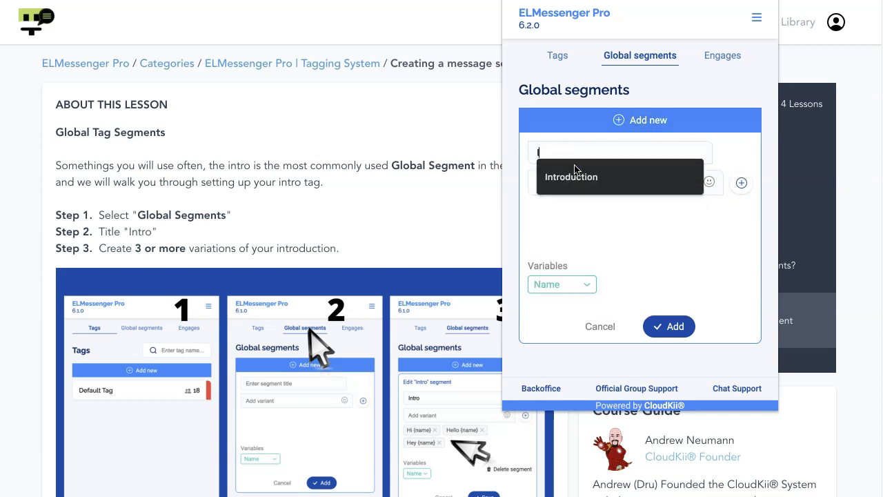
{"action": "type", "text": "ntro Demo"}
{"action": "left_click", "coordinate": [531, 145]}
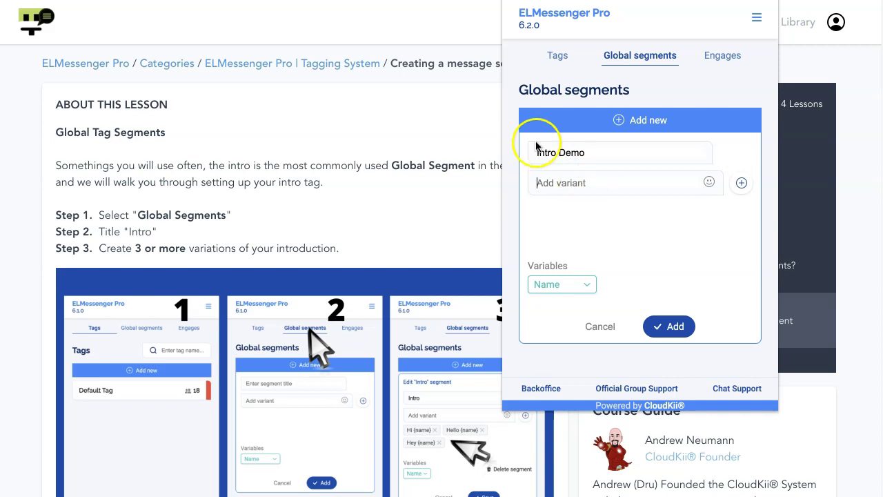
Add 'Hi {name}' as the segment's first variant.
{"action": "left_click", "coordinate": [567, 193]}
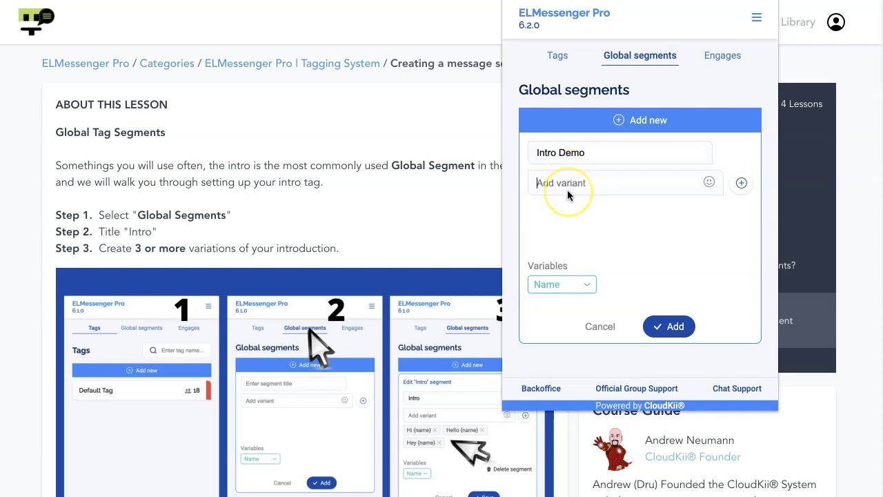
{"action": "left_click", "coordinate": [560, 197]}
{"action": "left_click", "coordinate": [557, 285]}
{"action": "left_click", "coordinate": [558, 304]}
{"action": "left_click", "coordinate": [742, 186]}
Begin a 'Hello {name}' variant and create the Intro Demo segment.
{"action": "left_click", "coordinate": [650, 183]}
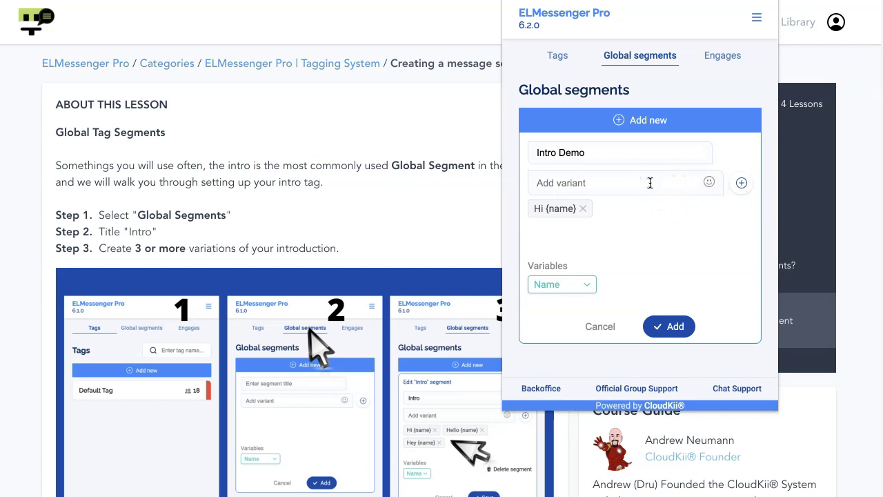
{"action": "left_click", "coordinate": [583, 291]}
{"action": "left_click", "coordinate": [583, 303]}
{"action": "left_click", "coordinate": [665, 325]}
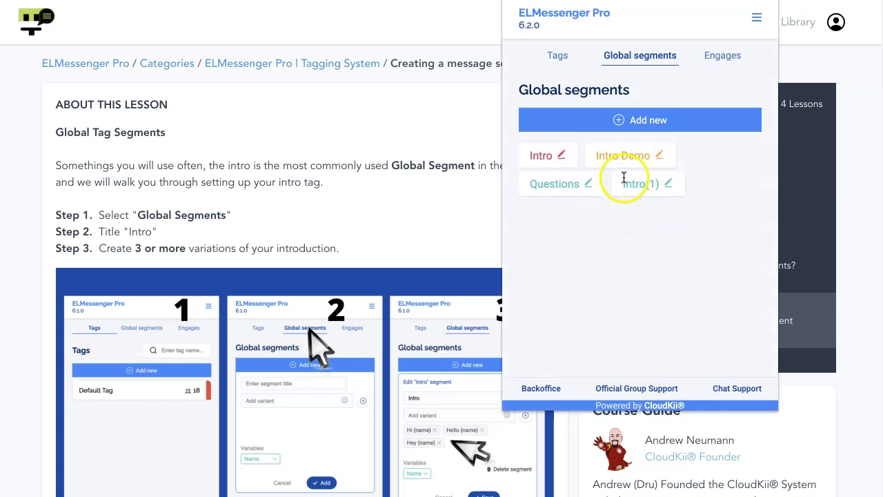
Reopen Intro Demo and add the 'Hello {name}' variant.
{"action": "left_click", "coordinate": [658, 155]}
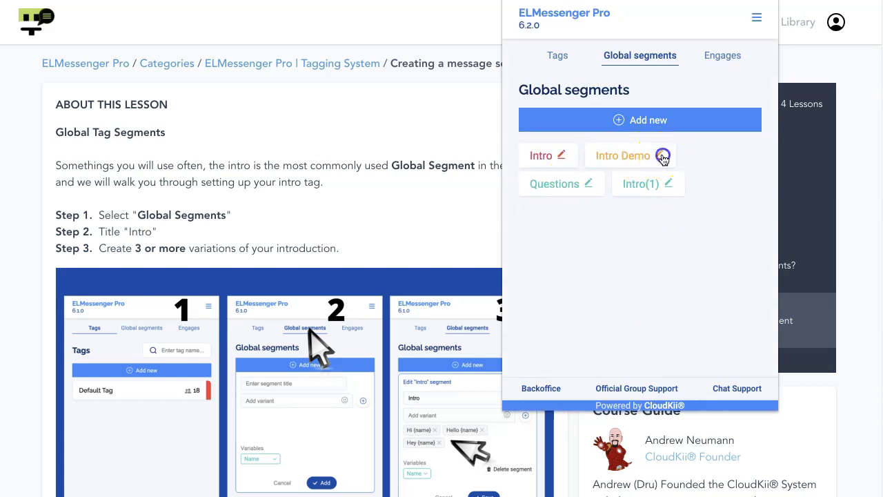
{"action": "left_click", "coordinate": [596, 213]}
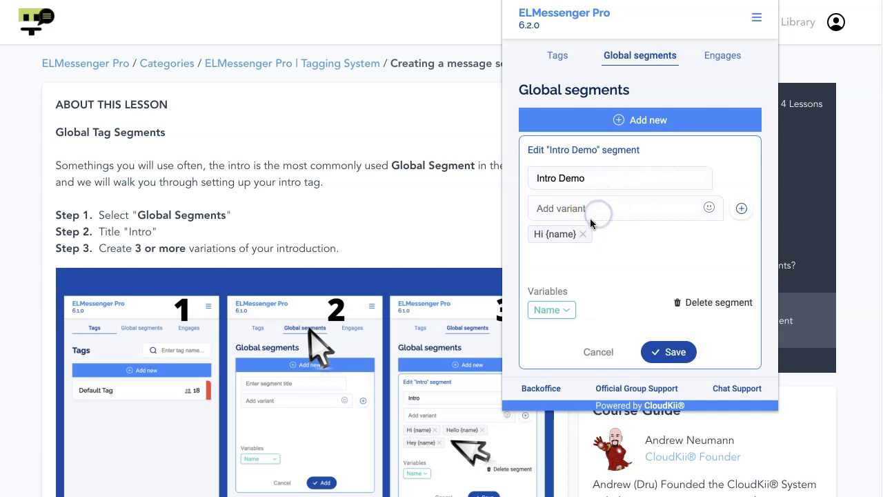
{"action": "left_click", "coordinate": [556, 310]}
{"action": "left_click", "coordinate": [562, 329]}
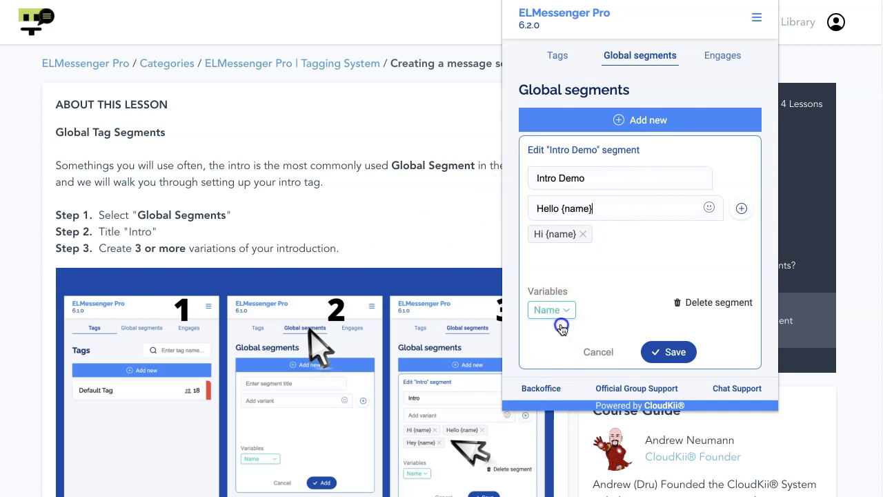
{"action": "left_click", "coordinate": [742, 207]}
Add the 'Hey {name}' variant and start typing a 'Howdy' variant.
{"action": "left_click", "coordinate": [593, 207]}
{"action": "type", "text": "Hey"}
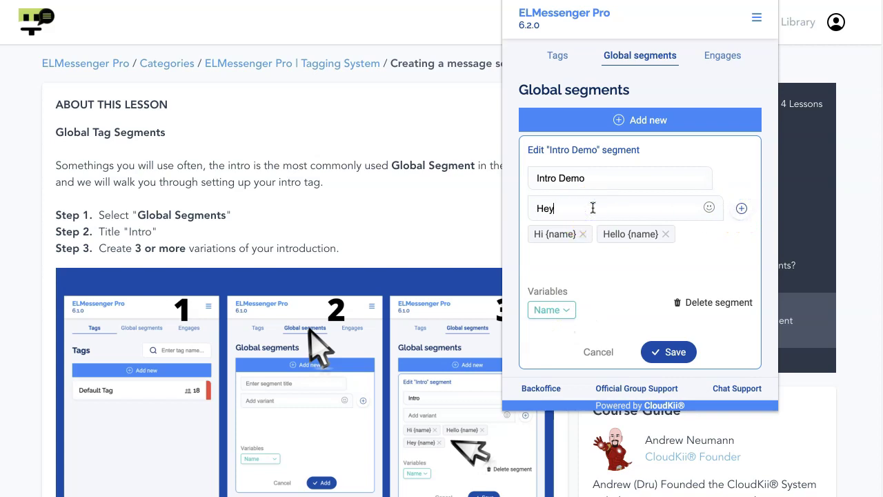
{"action": "left_click", "coordinate": [554, 310]}
{"action": "left_click", "coordinate": [556, 326]}
{"action": "left_click", "coordinate": [741, 208]}
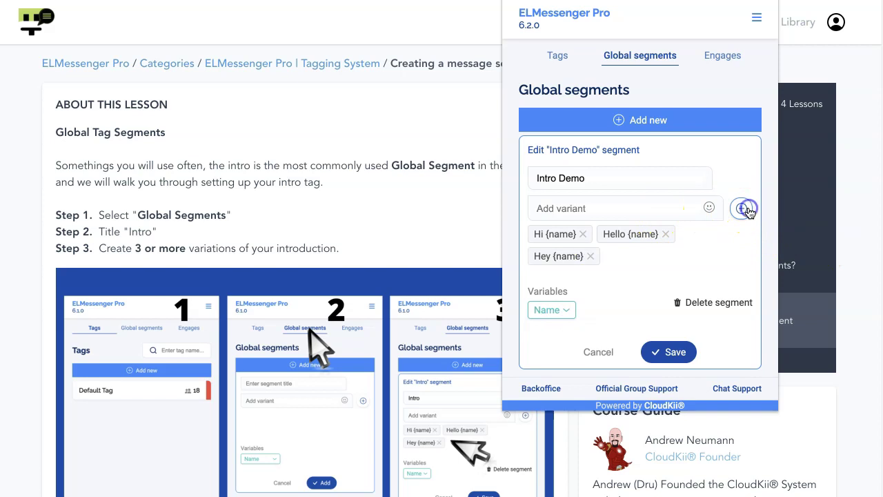
{"action": "left_click", "coordinate": [674, 250]}
{"action": "left_click", "coordinate": [578, 209]}
{"action": "type", "text": "Ha"}
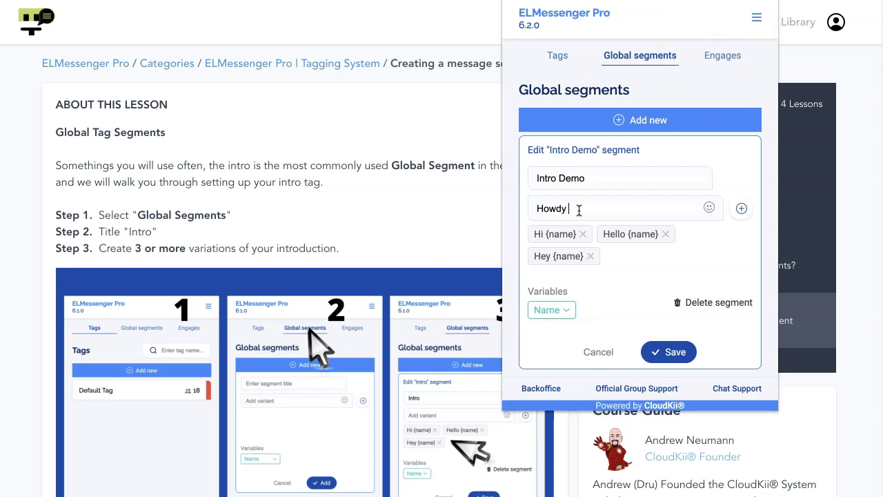
Complete and add the 'Howdy {name} 🤠' variant with the cowboy-hat emoji.
{"action": "left_click", "coordinate": [554, 310]}
{"action": "left_click", "coordinate": [547, 328]}
{"action": "left_click", "coordinate": [709, 208]}
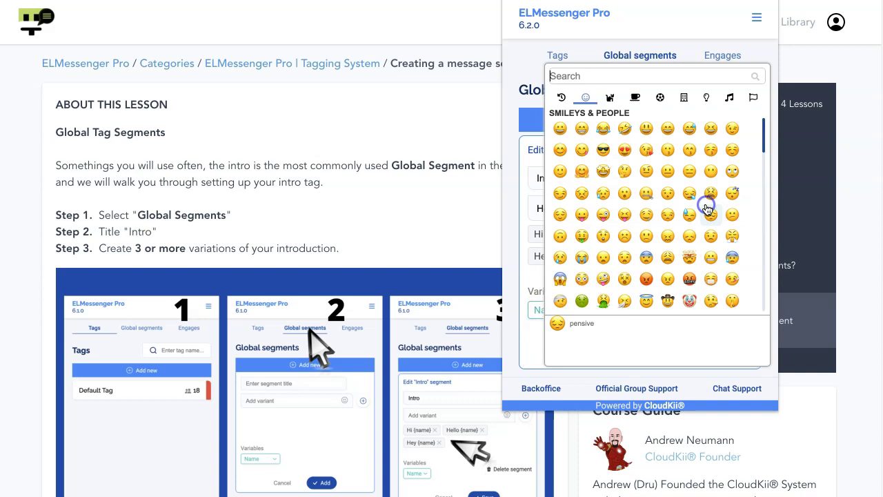
{"action": "left_click", "coordinate": [682, 188]}
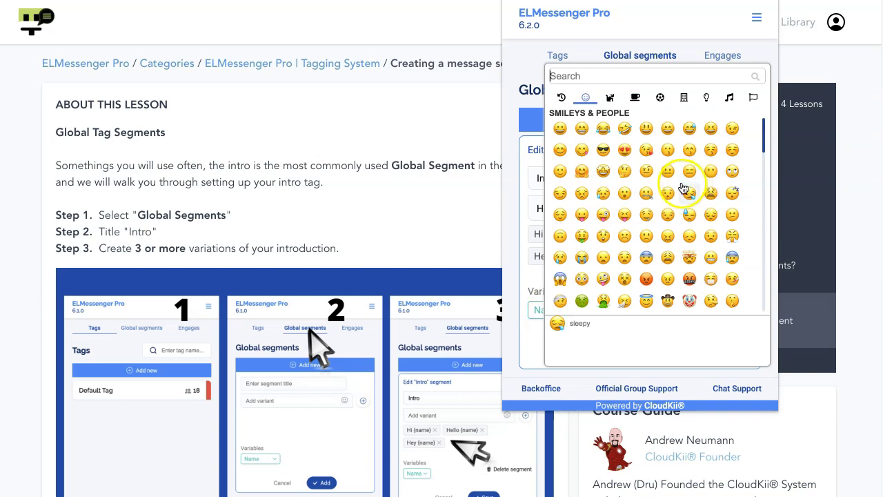
{"action": "left_click", "coordinate": [667, 300]}
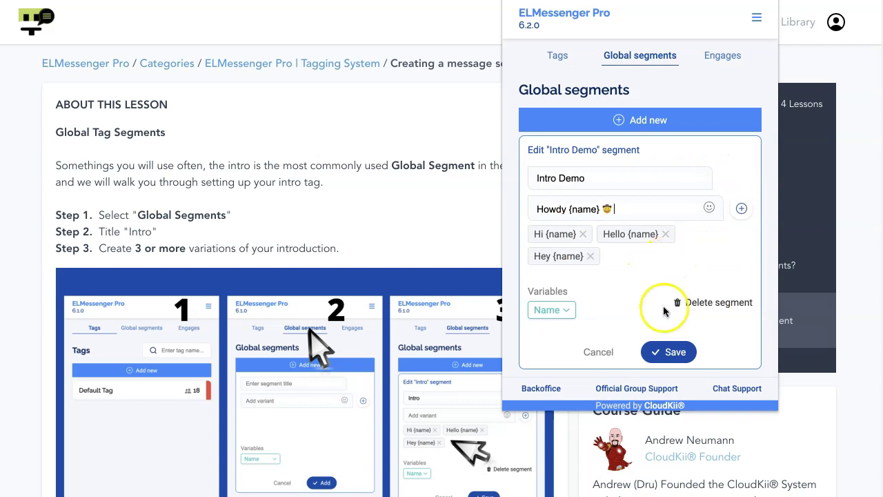
{"action": "left_click", "coordinate": [742, 208]}
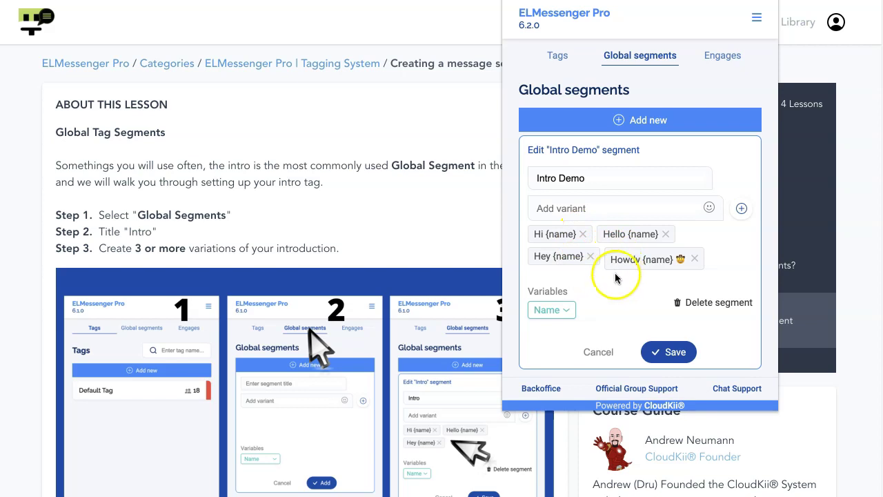
Save Intro Demo and close the ELMessenger Pro panel.
{"action": "left_click", "coordinate": [675, 353]}
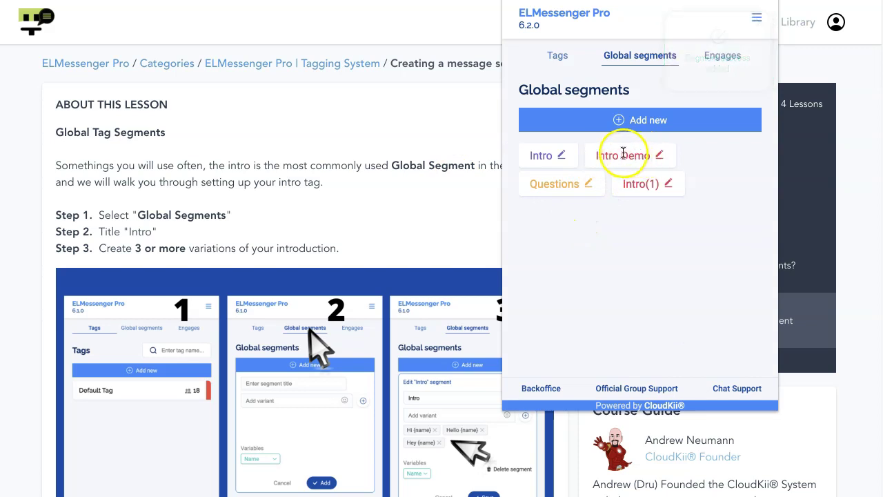
{"action": "left_click", "coordinate": [340, 205]}
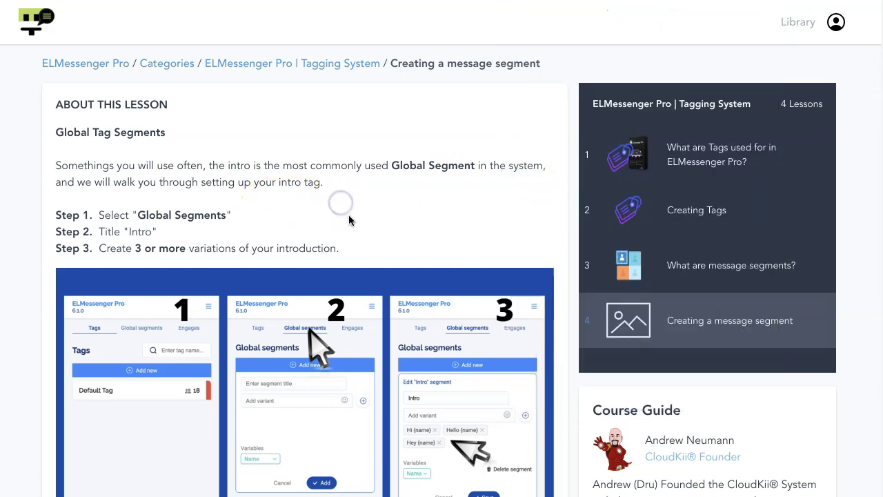
{"action": "scroll", "coordinate": [361, 232], "scroll_direction": "down", "scroll_amount": 6}
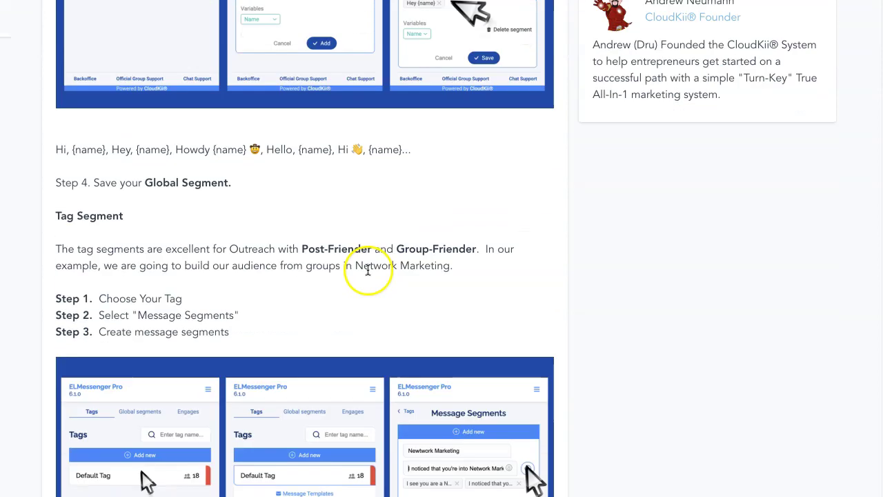
{"action": "scroll", "coordinate": [367, 271], "scroll_direction": "down", "scroll_amount": 3}
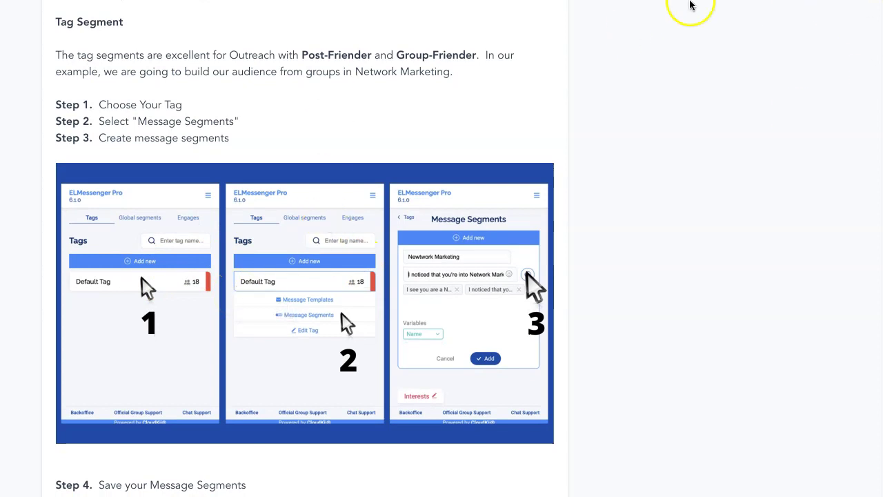
Open the Cold Lead tag's Interests message segment for editing.
{"action": "left_click", "coordinate": [752, 1]}
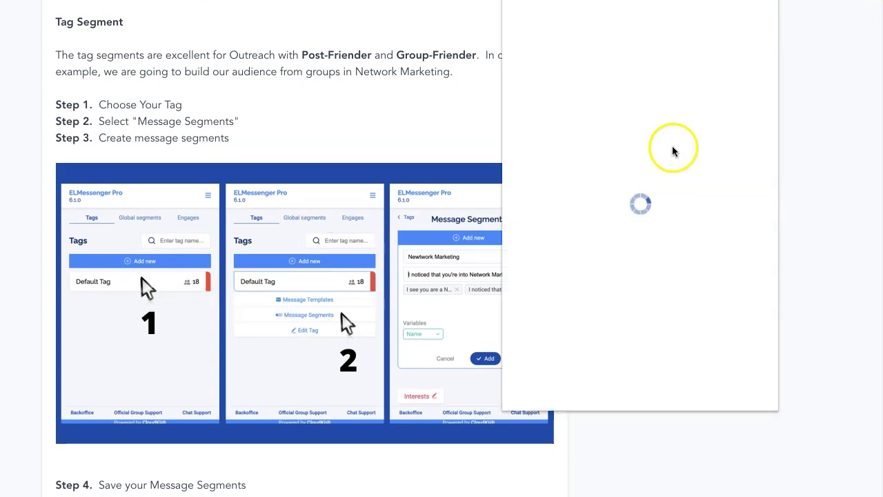
{"action": "left_click", "coordinate": [581, 162]}
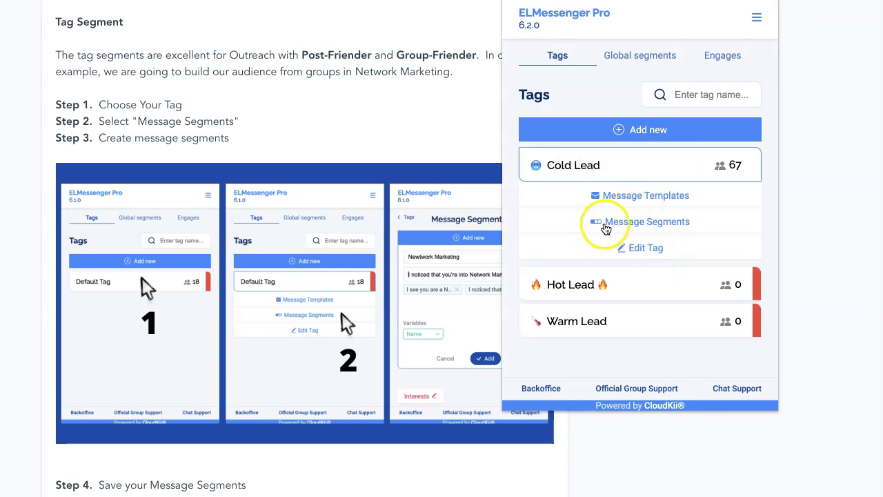
{"action": "left_click", "coordinate": [606, 222]}
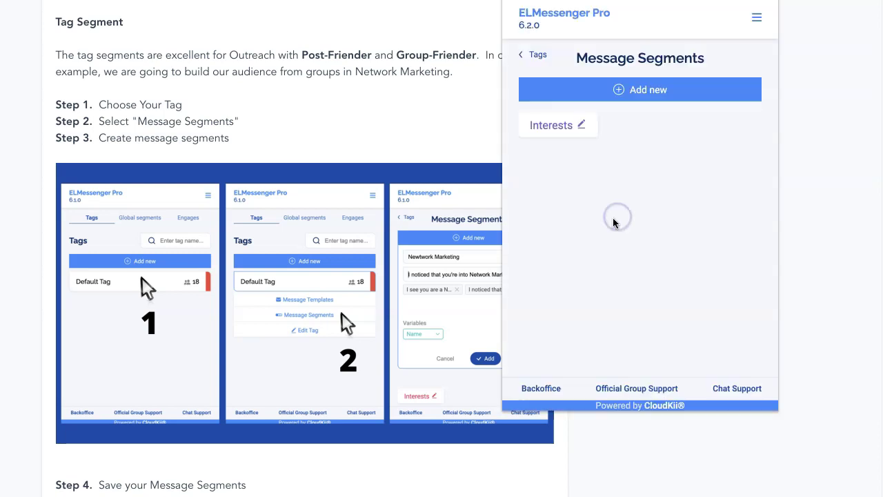
{"action": "left_click", "coordinate": [581, 125]}
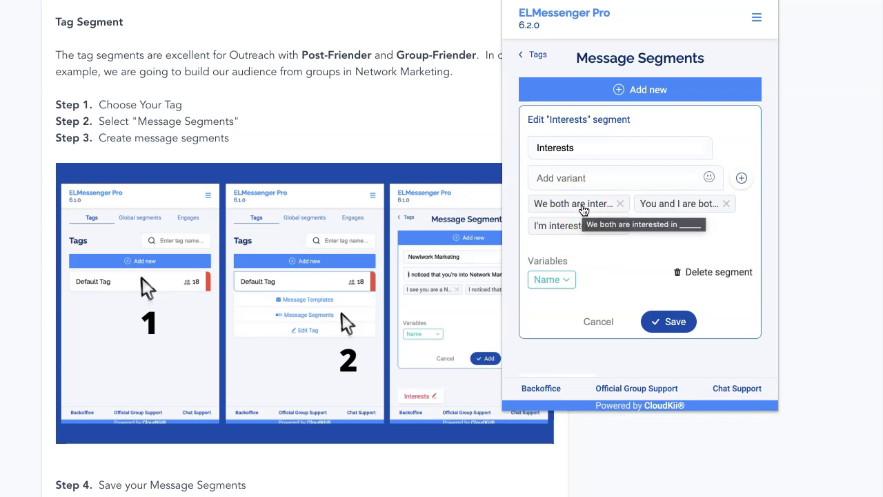
Reuse the first variant's text to add 'We both are interested in affiliate marketing.'.
{"action": "triple_click", "coordinate": [582, 205]}
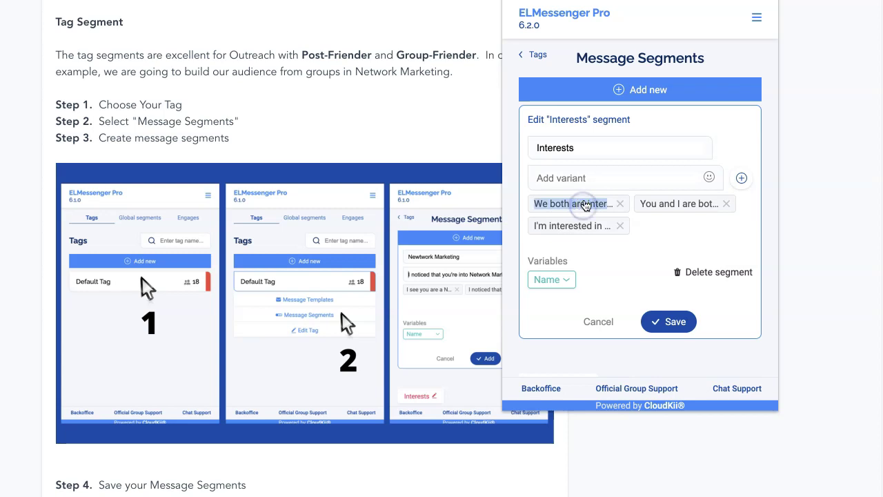
{"action": "left_click", "coordinate": [587, 178]}
{"action": "type", "text": "We both are interested in _____"}
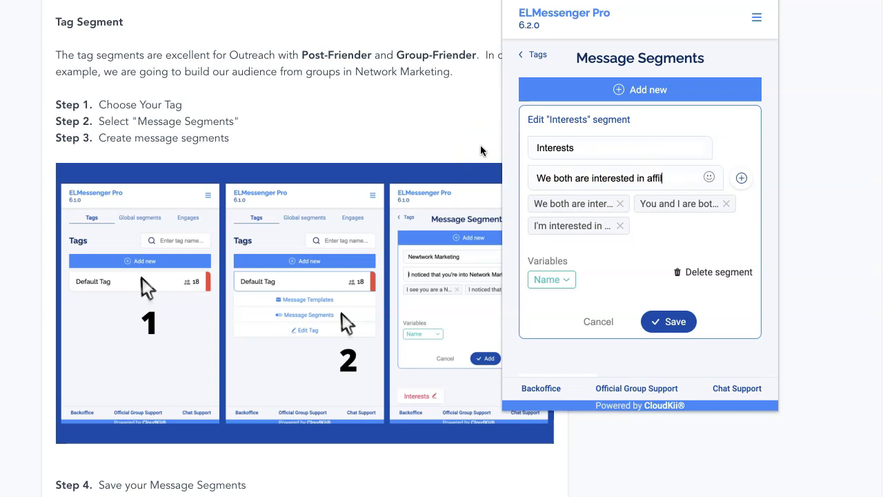
{"action": "type", "text": "markeitng"}
{"action": "key", "text": "BackSpace"}
{"action": "key", "text": "BackSpace"}
{"action": "key", "text": "BackSpace"}
{"action": "key", "text": "BackSpace"}
{"action": "type", "text": "ting."}
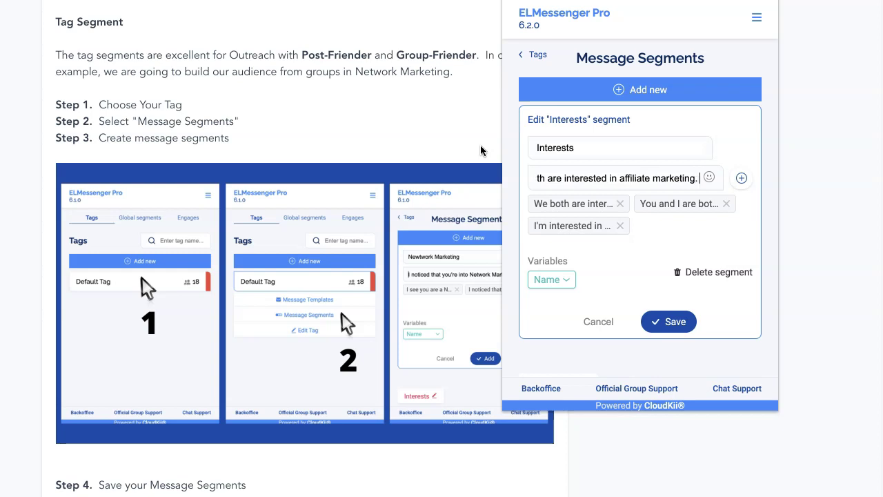
{"action": "left_click", "coordinate": [741, 178]}
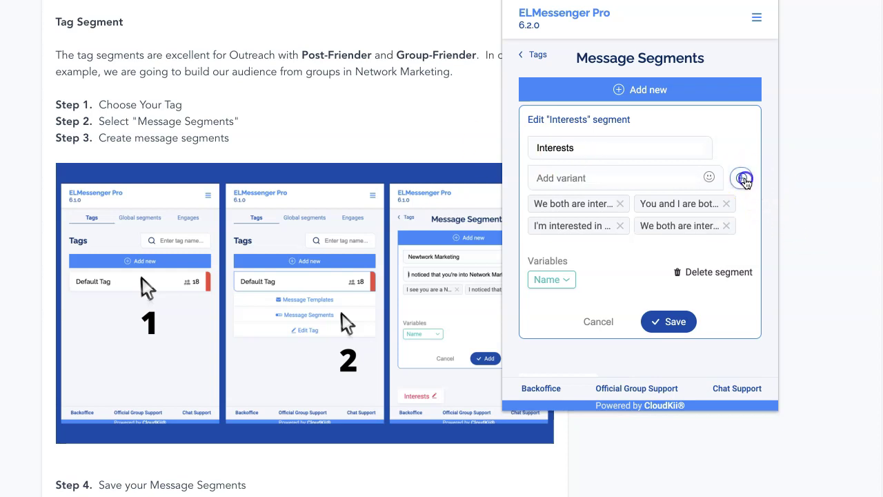
{"action": "left_click", "coordinate": [595, 207]}
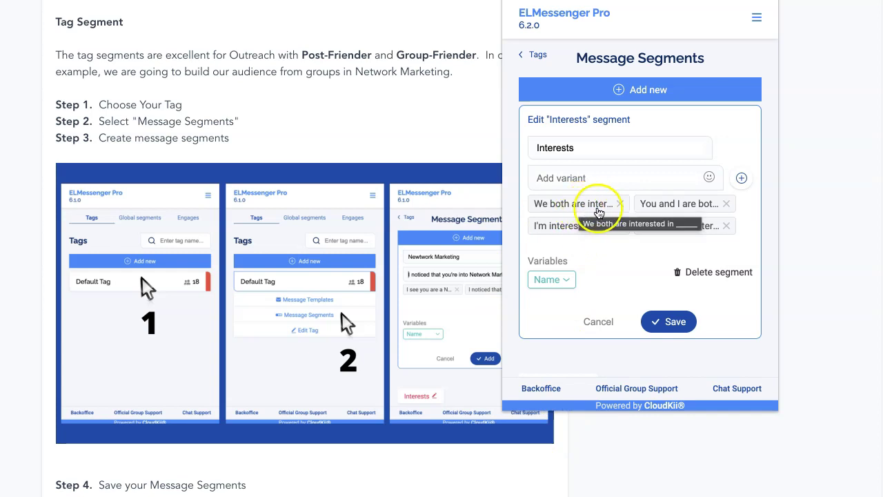
Delete the blank 'We both are' variant; add 'You and I are both interested in Affiliate marketing.'.
{"action": "left_click", "coordinate": [620, 205]}
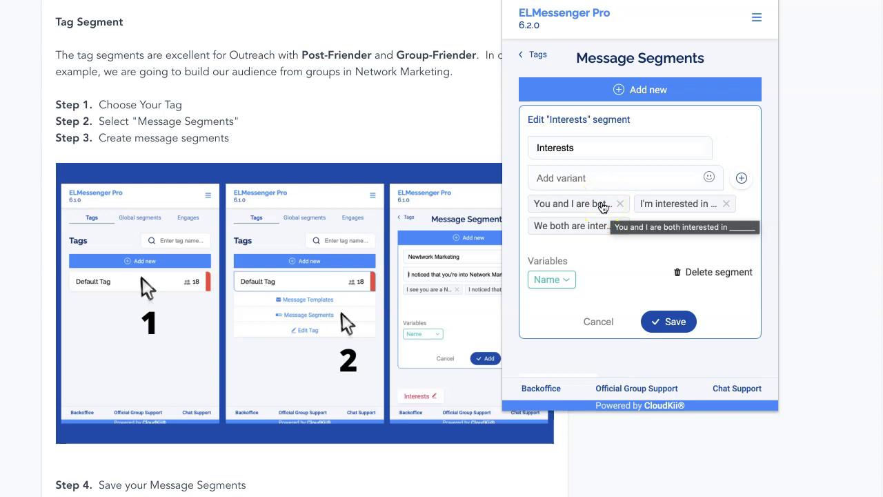
{"action": "left_click", "coordinate": [604, 207]}
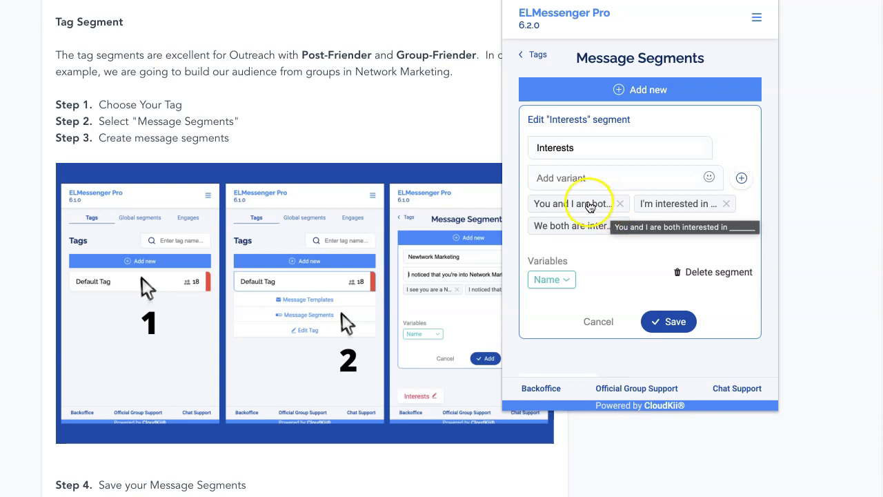
{"action": "triple_click", "coordinate": [590, 205]}
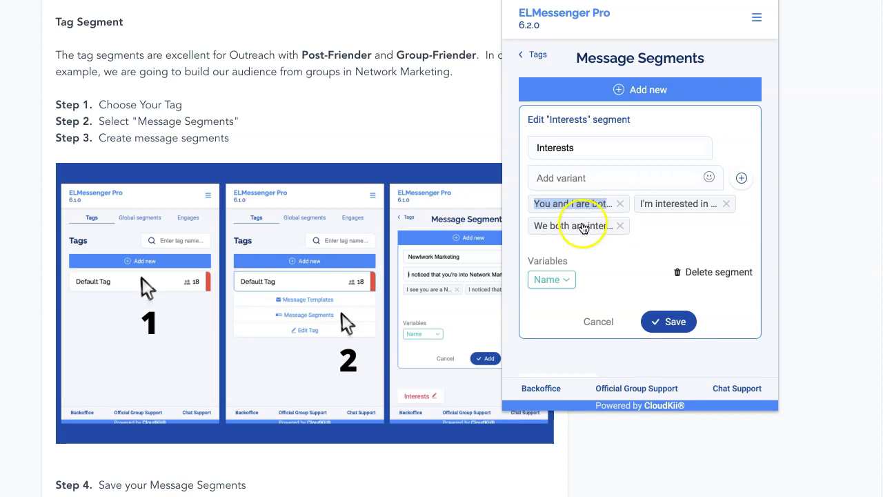
{"action": "left_click", "coordinate": [578, 179]}
{"action": "type", "text": "You and I are both interested in ______"}
{"action": "left_click", "coordinate": [571, 199]}
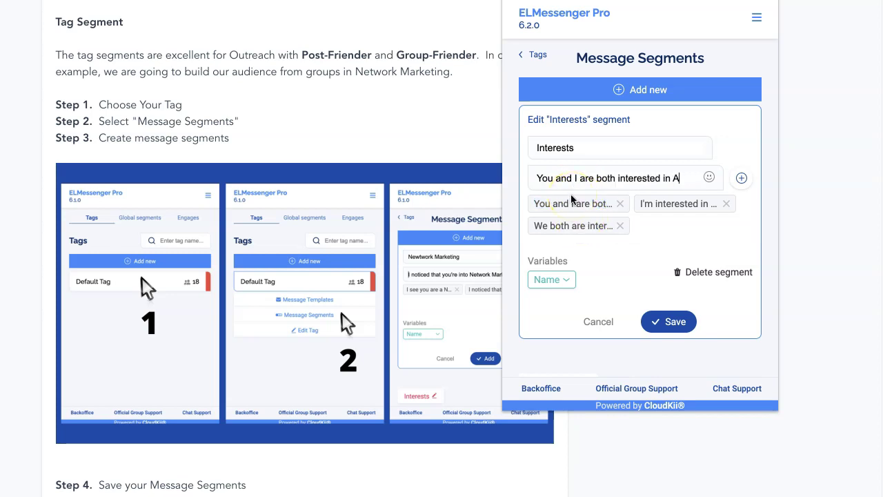
{"action": "type", "text": "Affiliate marketing."}
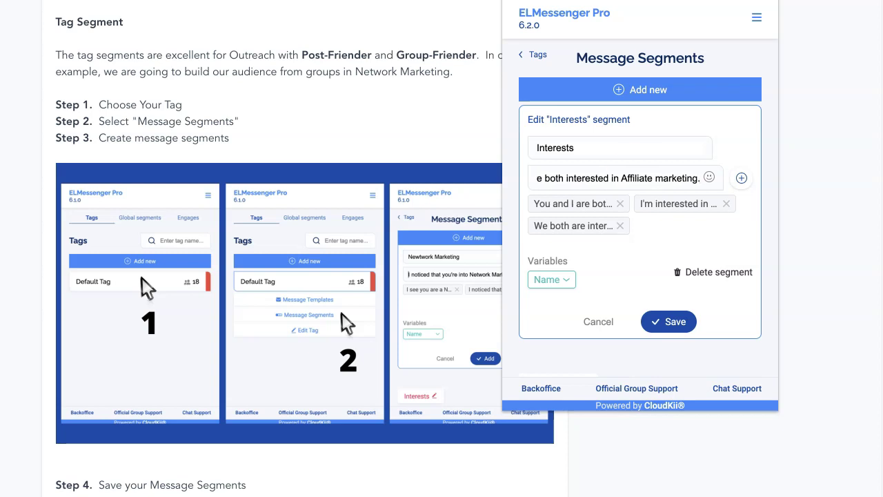
{"action": "left_click", "coordinate": [742, 178]}
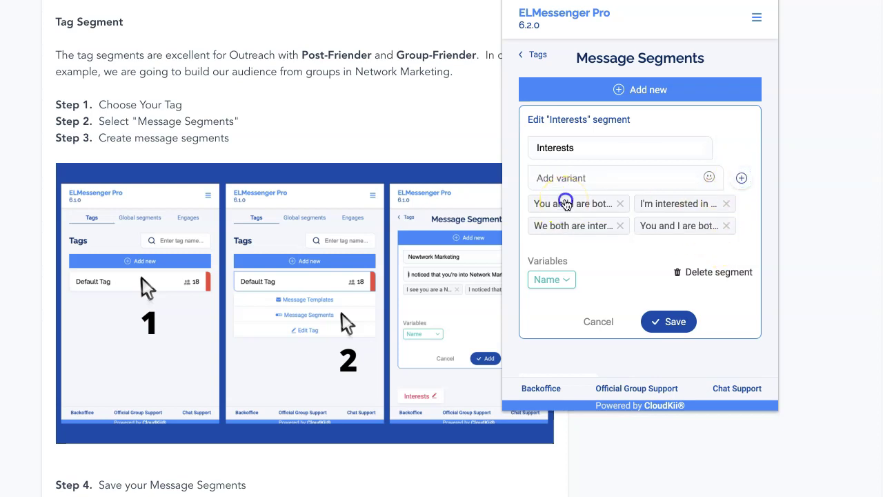
Swap the blank originals for 'I'm interested in affiliate marketing just like you', leaving three variants.
{"action": "triple_click", "coordinate": [563, 201]}
{"action": "left_click", "coordinate": [620, 203]}
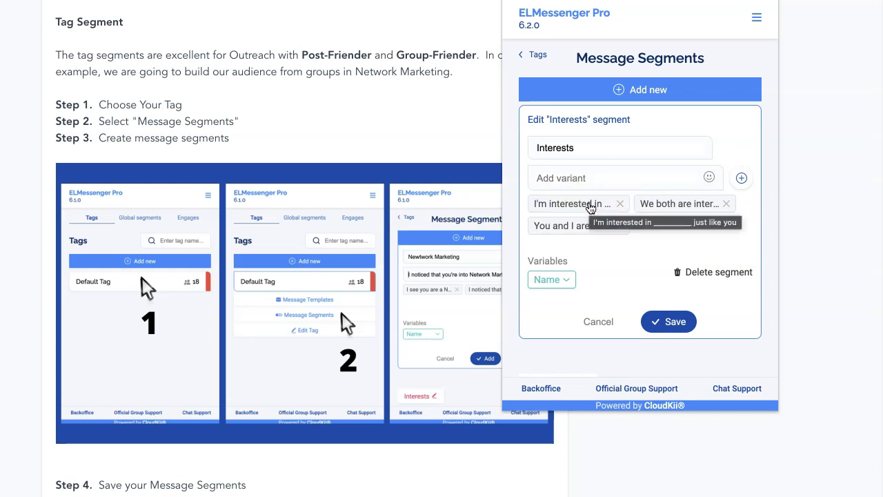
{"action": "triple_click", "coordinate": [590, 208]}
{"action": "left_click_drag", "start_coordinate": [587, 207], "coordinate": [589, 172]}
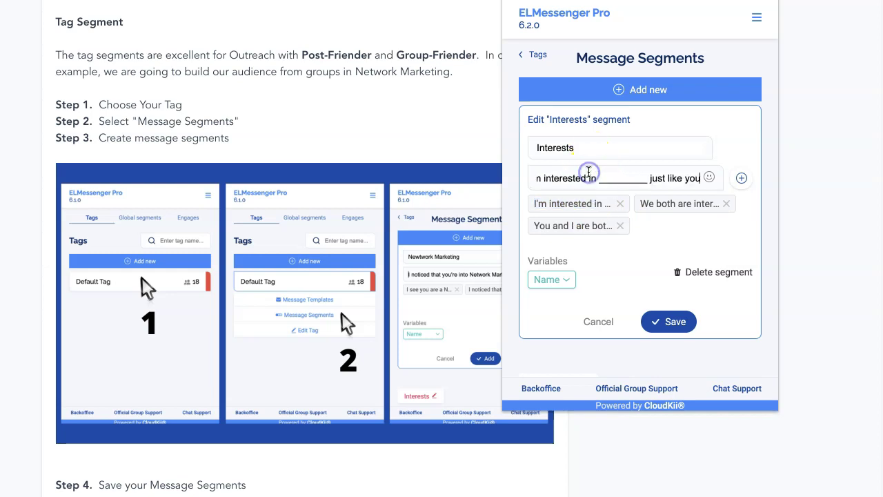
{"action": "left_click_drag", "start_coordinate": [646, 177], "coordinate": [601, 179]}
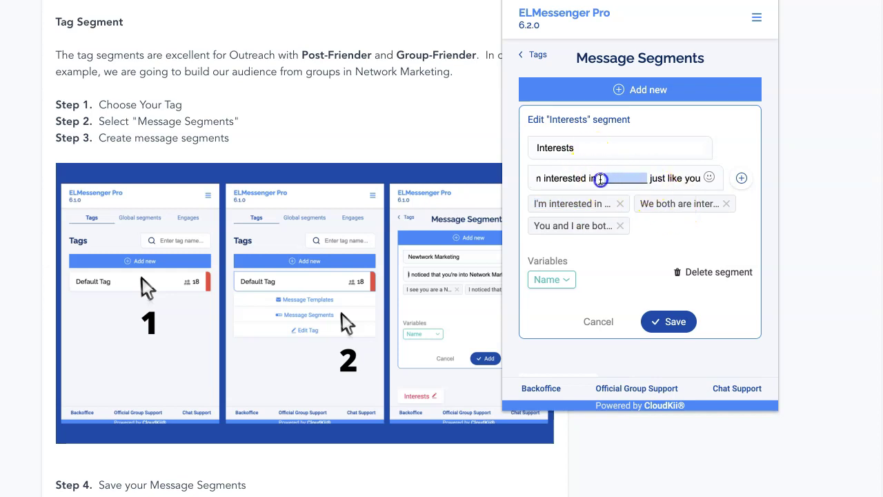
{"action": "type", "text": "affiliate marketing"}
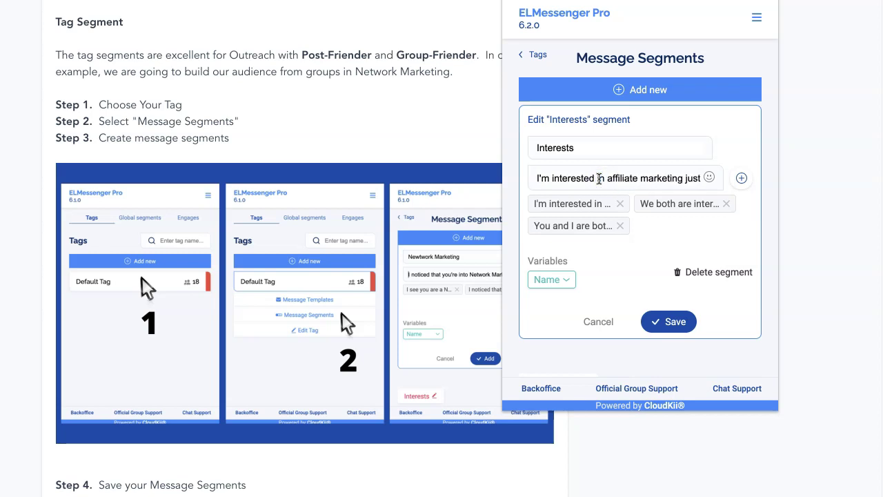
{"action": "left_click", "coordinate": [740, 179]}
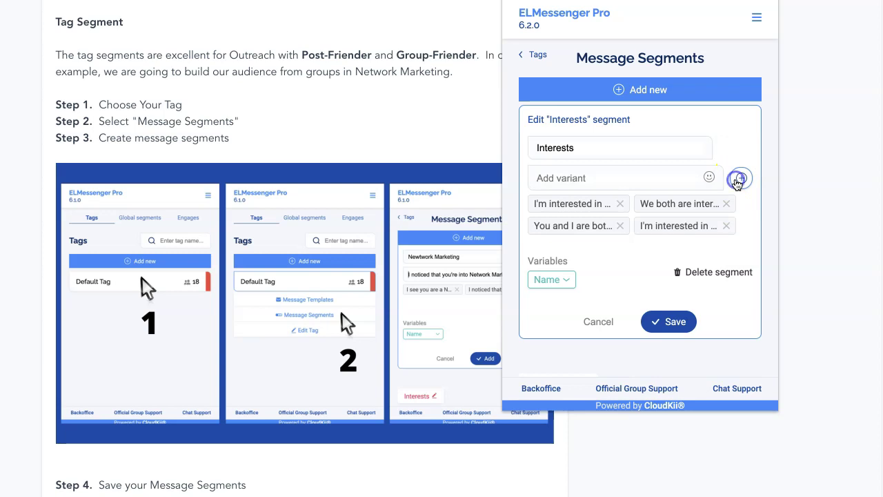
{"action": "left_click", "coordinate": [619, 204]}
{"action": "left_click", "coordinate": [670, 323]}
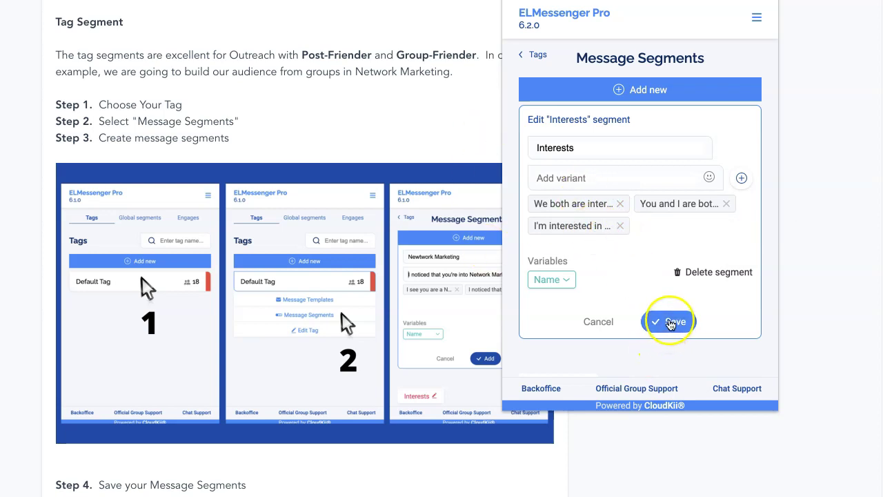
Save the Interests segment and return to the Tags list.
{"action": "left_click", "coordinate": [670, 323]}
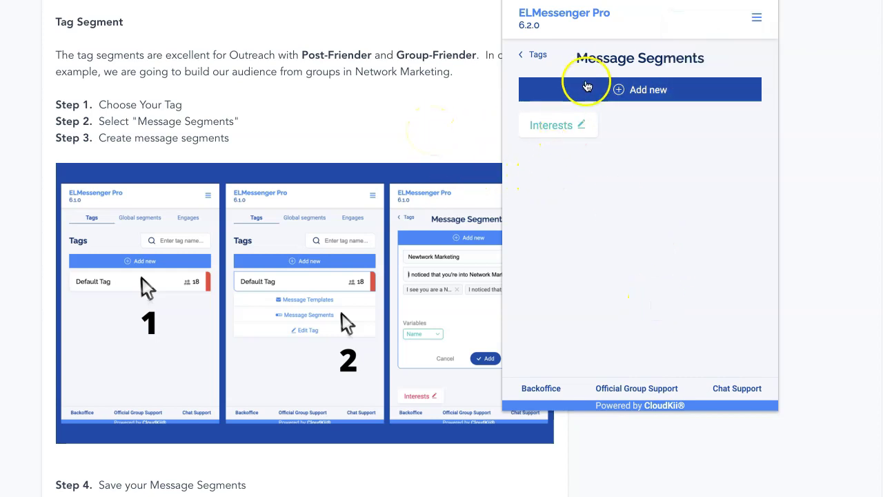
{"action": "left_click", "coordinate": [536, 55]}
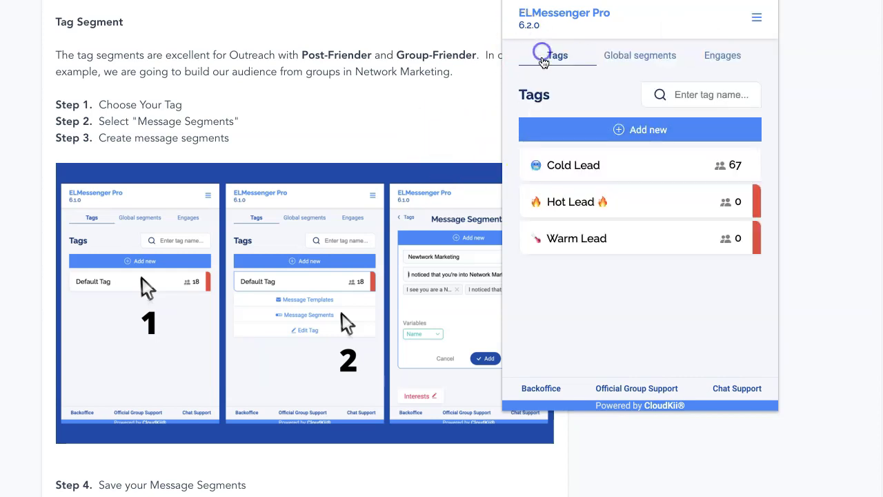
Review the Cold Lead template combining Intro and Interests, then close the popup.
{"action": "left_click", "coordinate": [578, 163]}
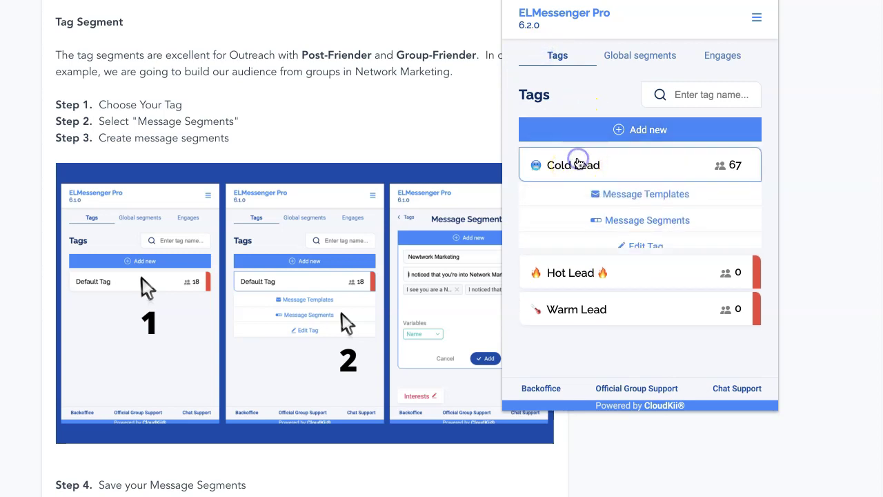
{"action": "left_click", "coordinate": [629, 197]}
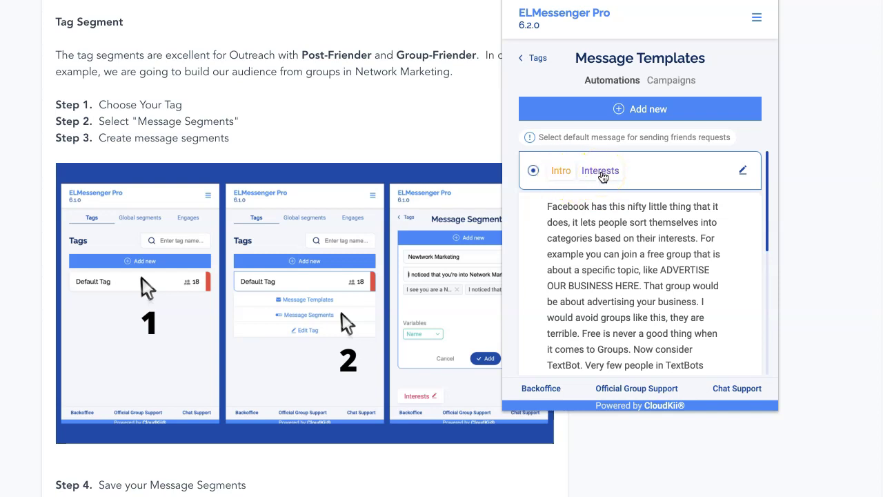
{"action": "left_click", "coordinate": [317, 120]}
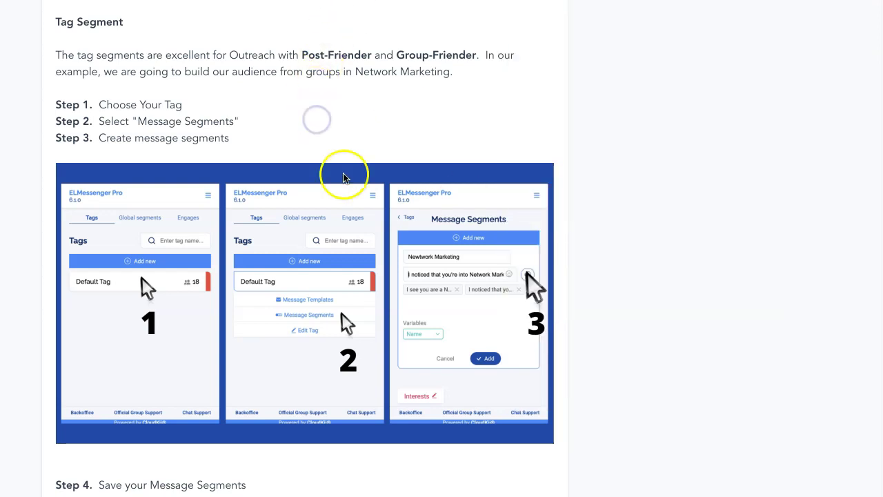
Scroll the CloudKii Library lesson back up to the Global Tag Segments steps.
{"action": "scroll", "coordinate": [345, 178], "scroll_direction": "up", "scroll_amount": 8}
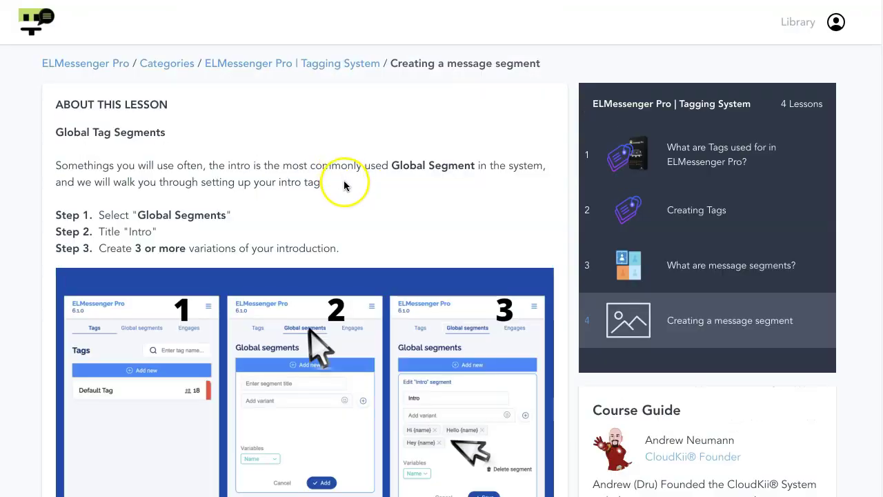